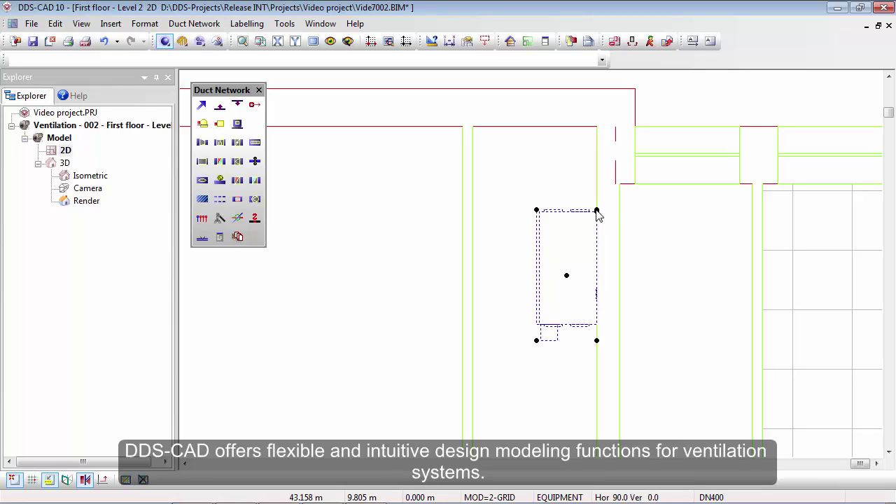
# Start drawing a new duct from the Duct Network toolbar.
pyautogui.click(201, 109)
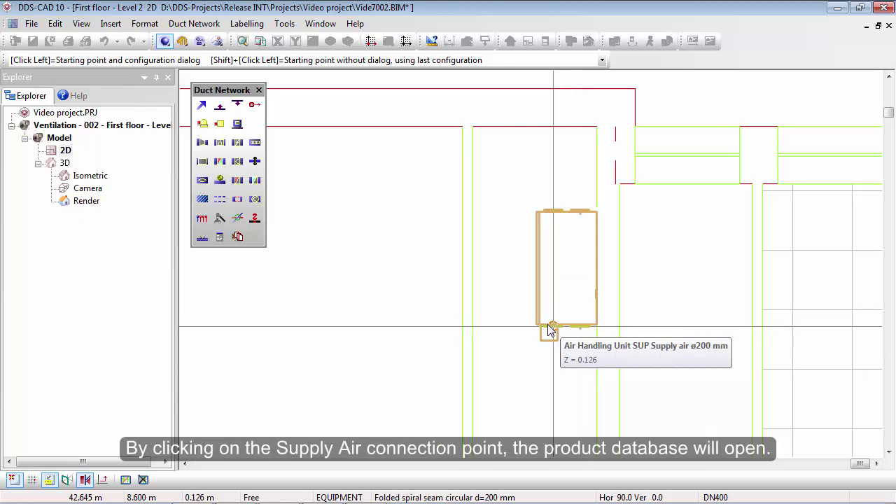
# Start a ø200 mm folded spiral seam duct at the air unit's supply-air connection.
pyautogui.click(551, 329)
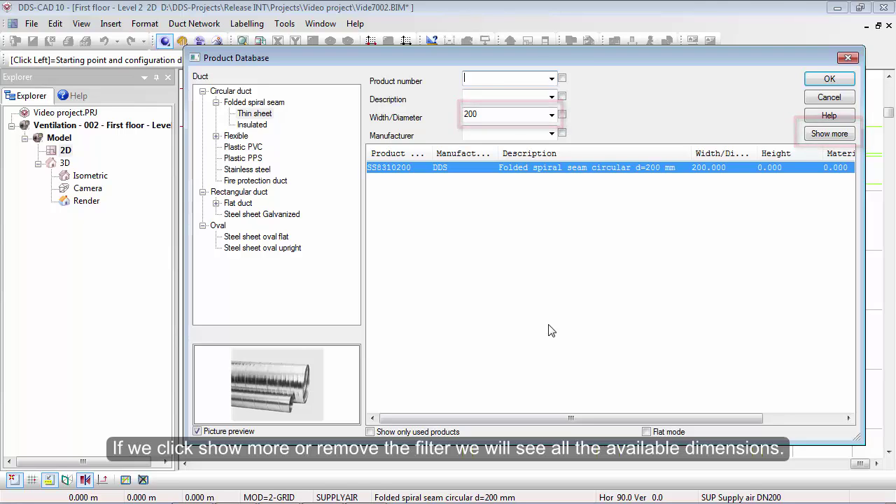
pyautogui.click(828, 79)
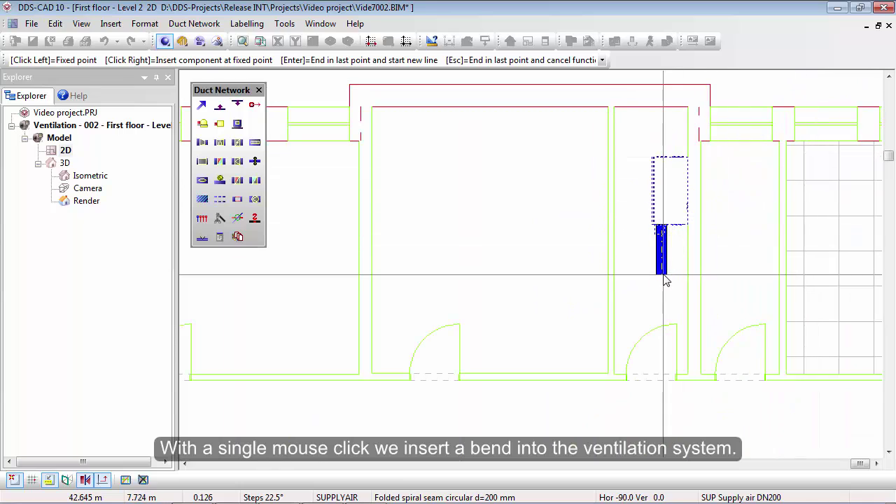
# Draw the duct down below the unit, jog it left, then down and turning right.
pyautogui.click(667, 277)
pyautogui.scroll(2, 665, 279)
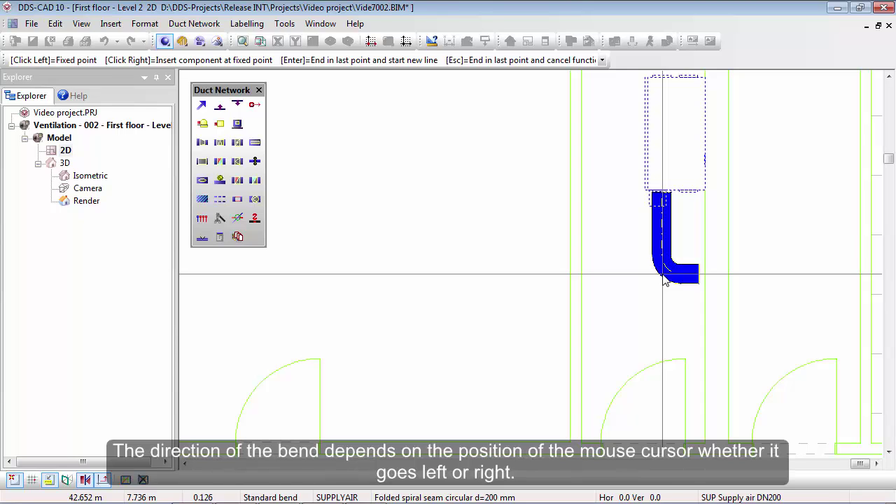
pyautogui.scroll(1, 666, 278)
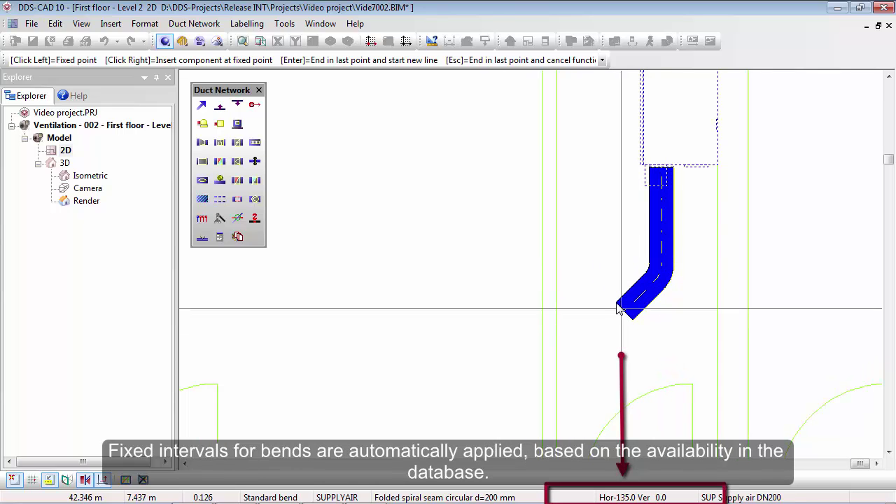
pyautogui.click(575, 273)
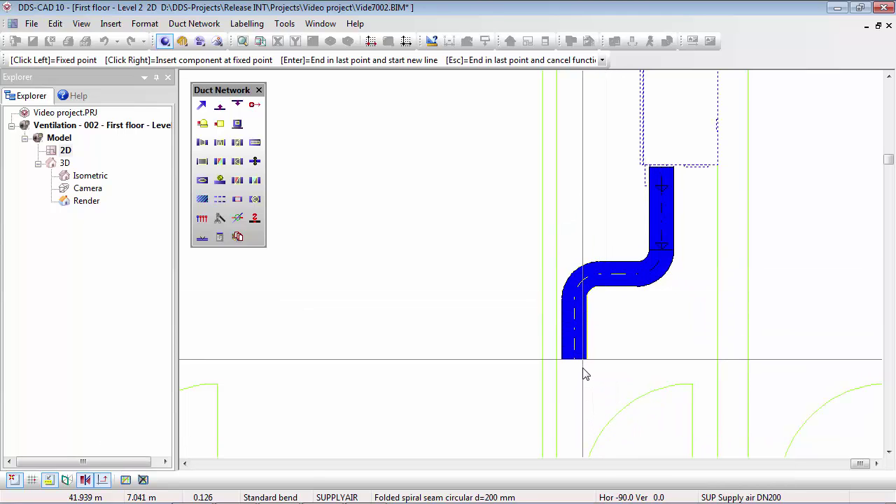
pyautogui.click(586, 376)
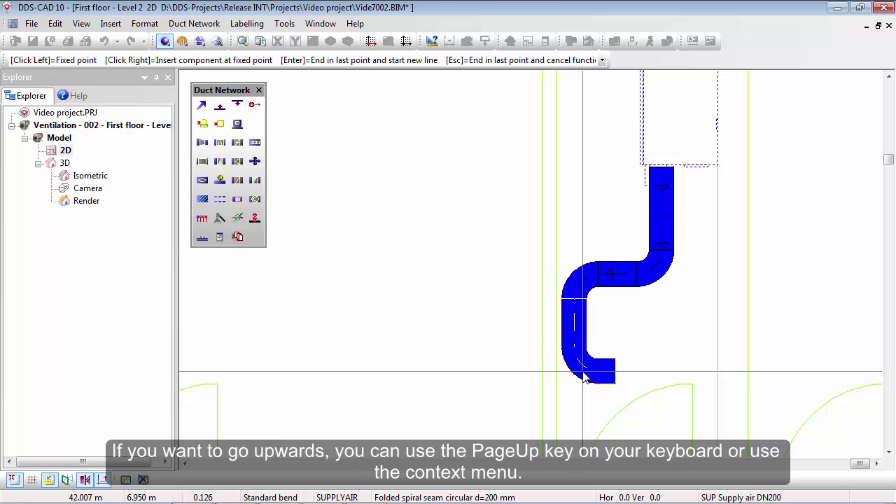
# Raise the supply duct upwards to an absolute Z height of 2.600 m.
pyautogui.rightClick(585, 376)
pyautogui.moveTo(637, 305)
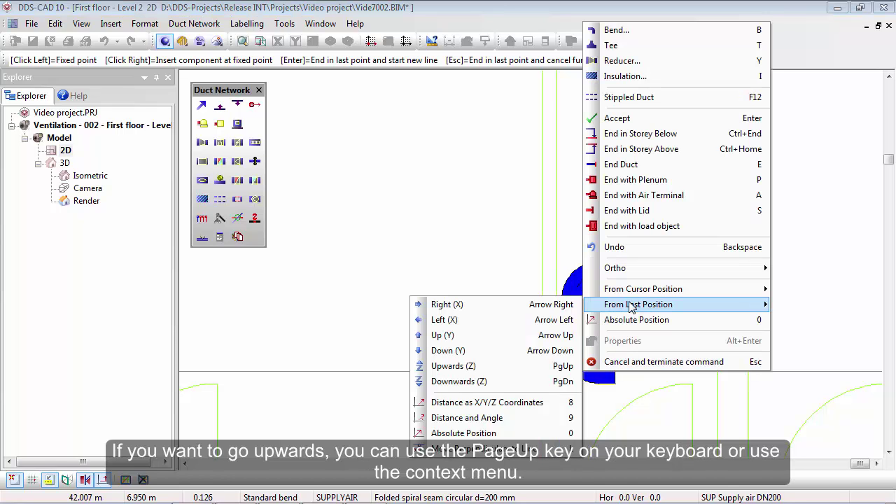
pyautogui.click(491, 364)
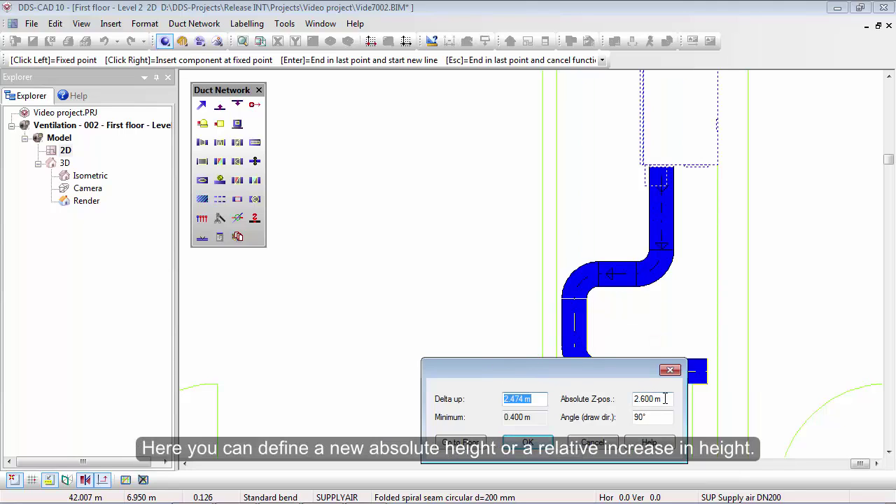
pyautogui.moveTo(665, 398); pyautogui.dragTo(637, 398)
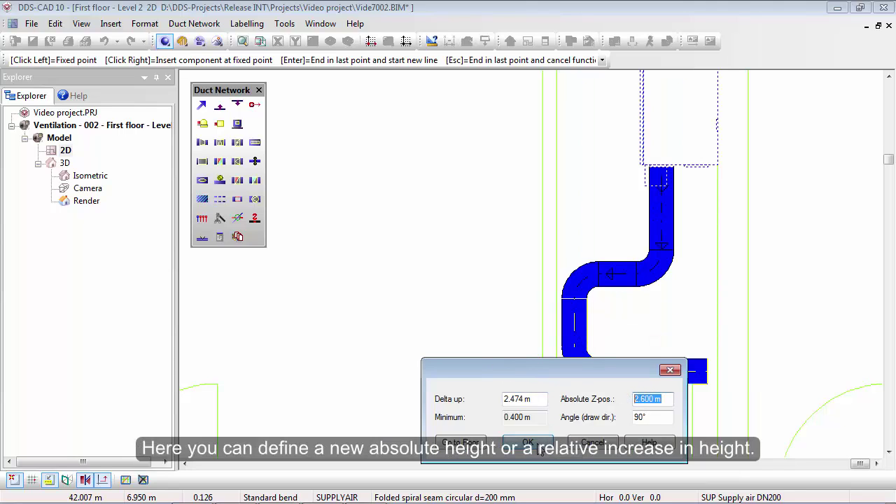
pyautogui.click(529, 444)
# Run the raised duct right along the corridor and end it there.
pyautogui.scroll(-2, 569, 315)
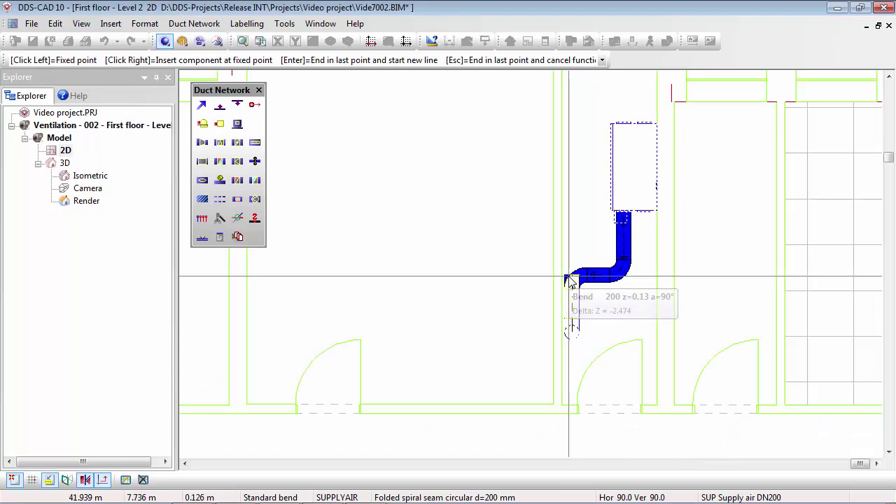
pyautogui.scroll(1, 575, 453)
pyautogui.scroll(1, 575, 454)
pyautogui.scroll(1, 576, 455)
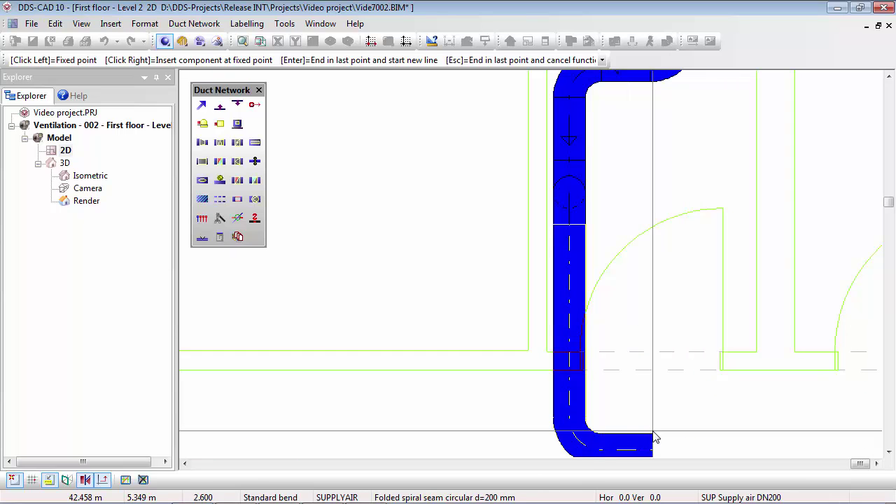
pyautogui.scroll(-1, 658, 436)
pyautogui.scroll(-1, 707, 437)
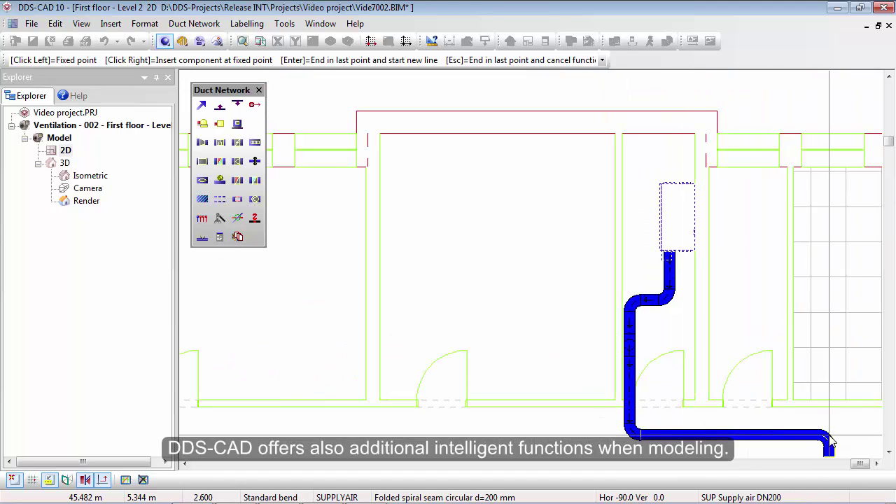
pyautogui.click(830, 440)
pyautogui.press('Return')
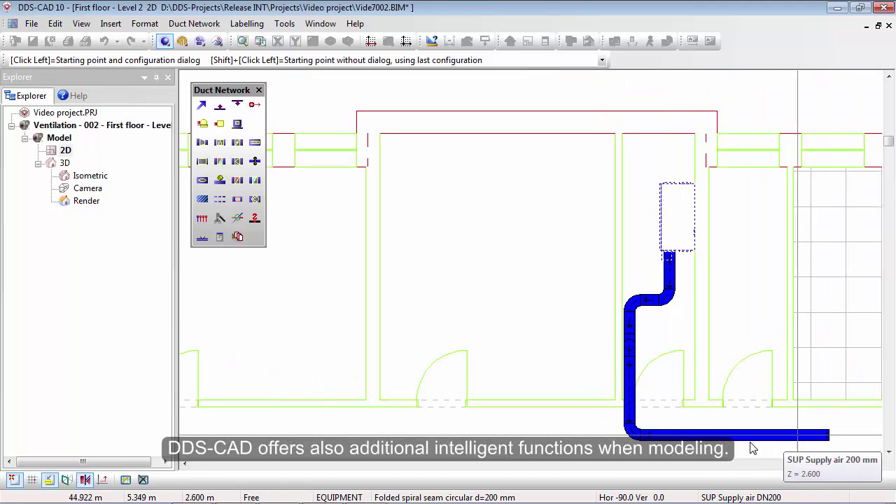
# Replace the corridor bend with a 200/200/200 mm tee exiting along the main run.
pyautogui.scroll(2, 631, 456)
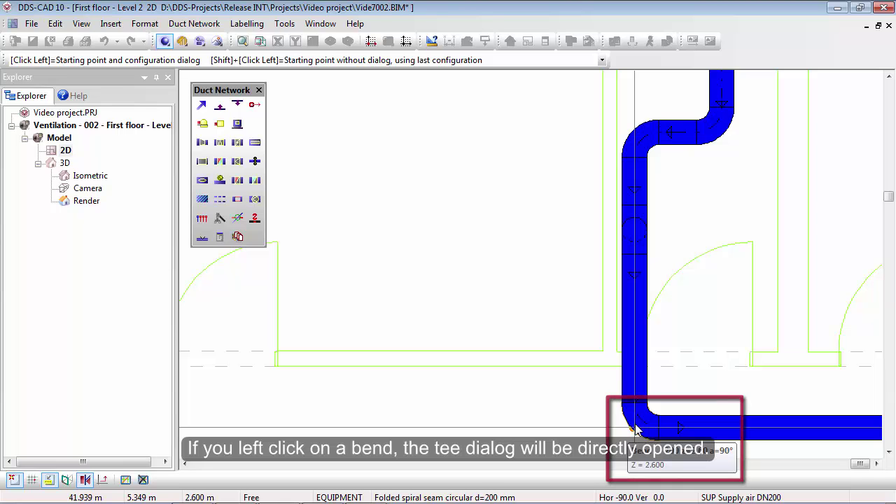
pyautogui.click(634, 433)
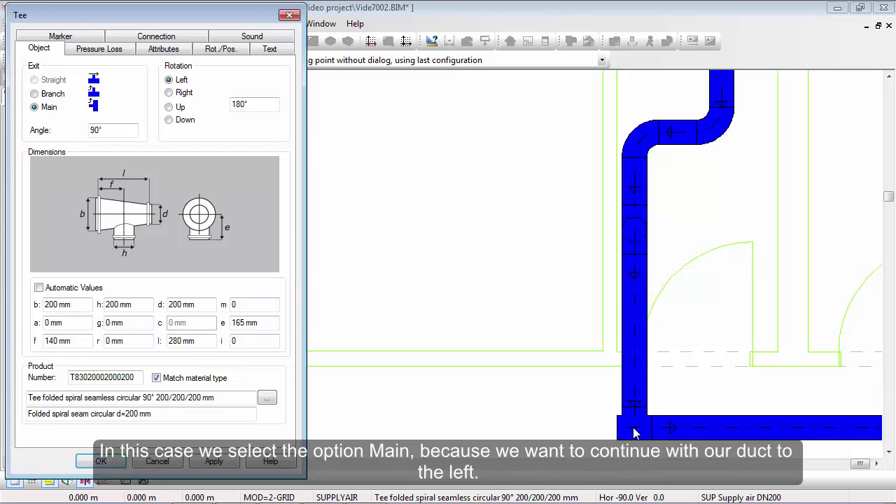
pyautogui.click(44, 97)
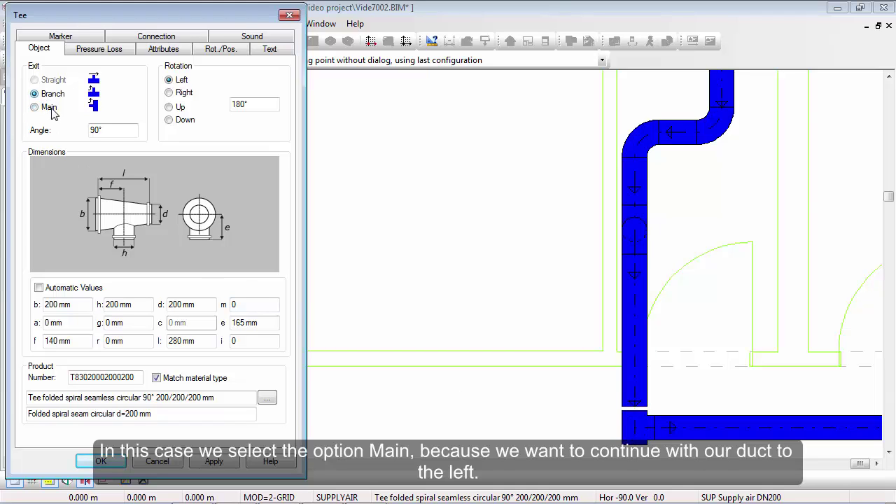
pyautogui.click(53, 110)
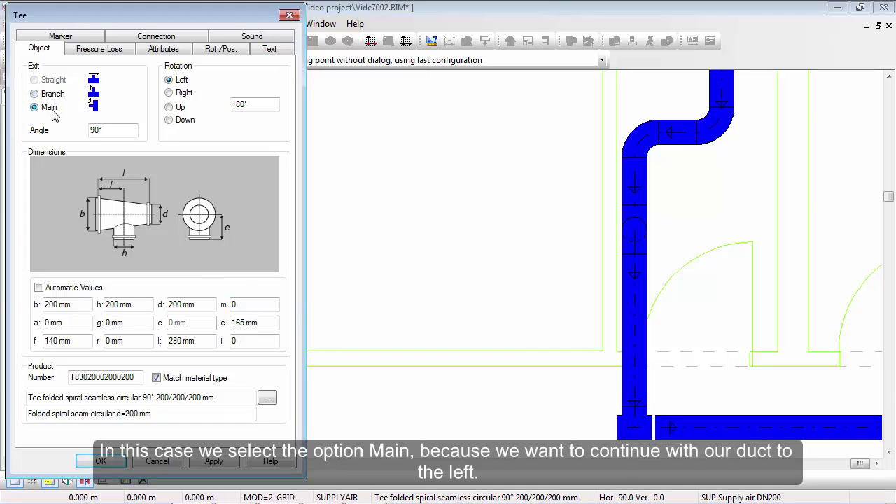
pyautogui.click(105, 461)
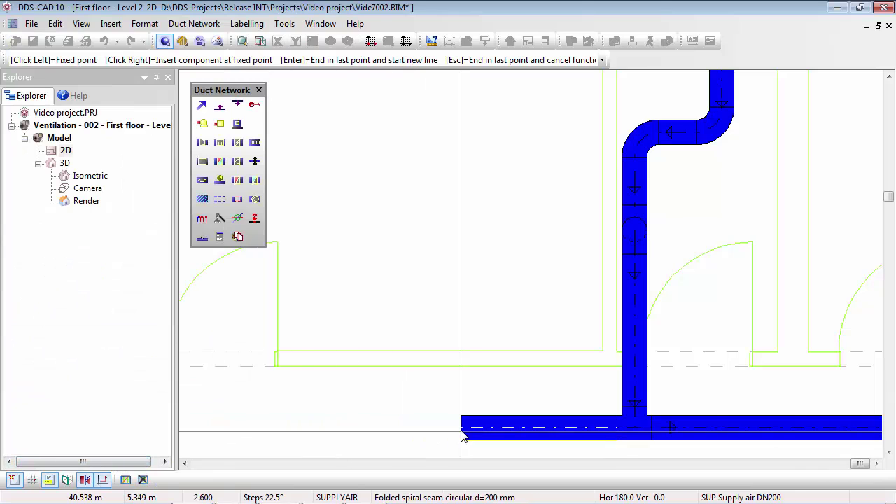
# Add a ø200 mm round to 300×200 mm rectangular transition at the left duct end.
pyautogui.rightClick(460, 429)
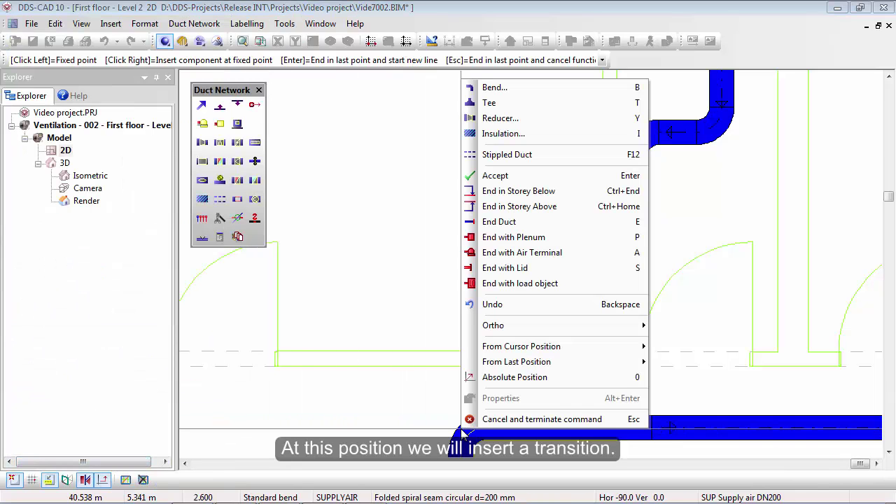
pyautogui.click(498, 121)
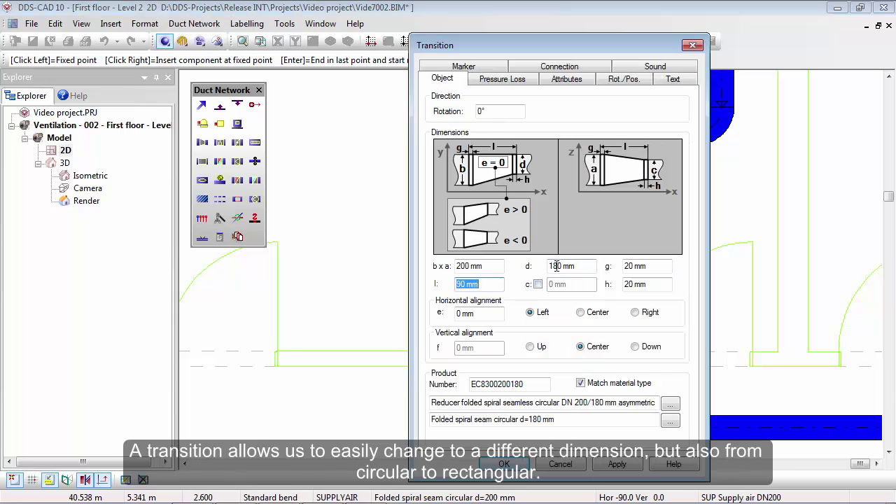
pyautogui.moveTo(578, 266); pyautogui.dragTo(540, 268)
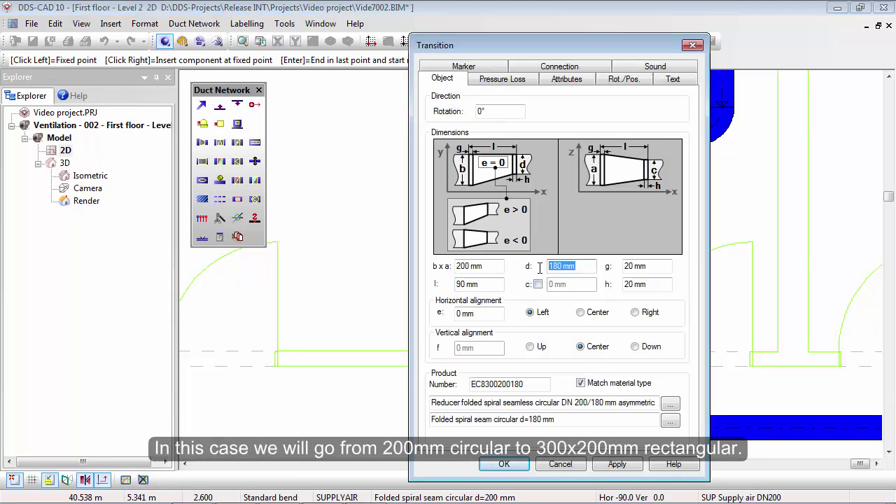
pyautogui.write('300')
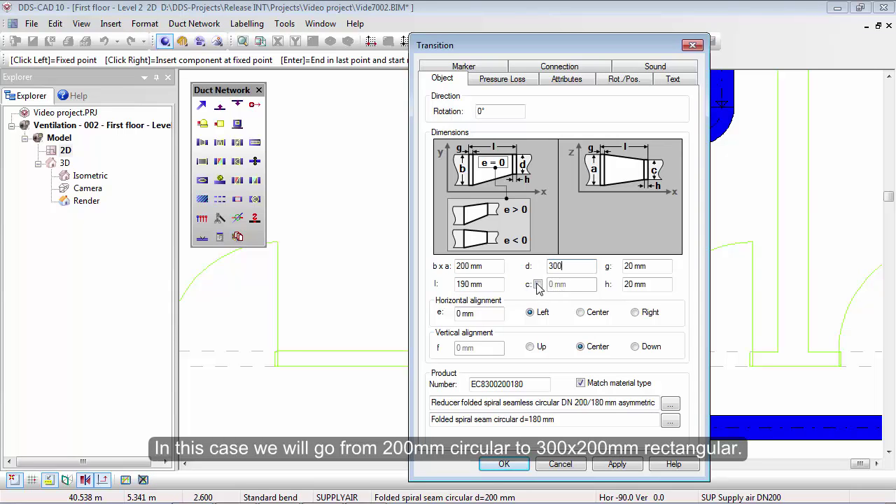
pyautogui.click(538, 285)
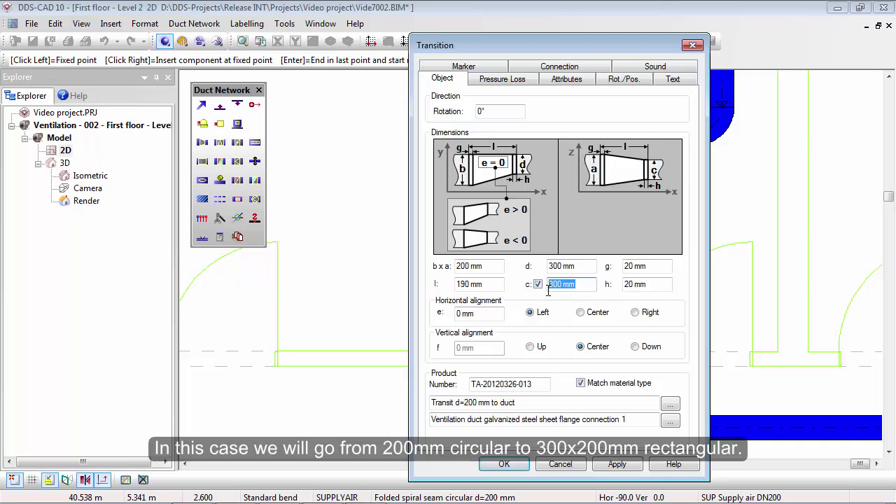
pyautogui.write('00')
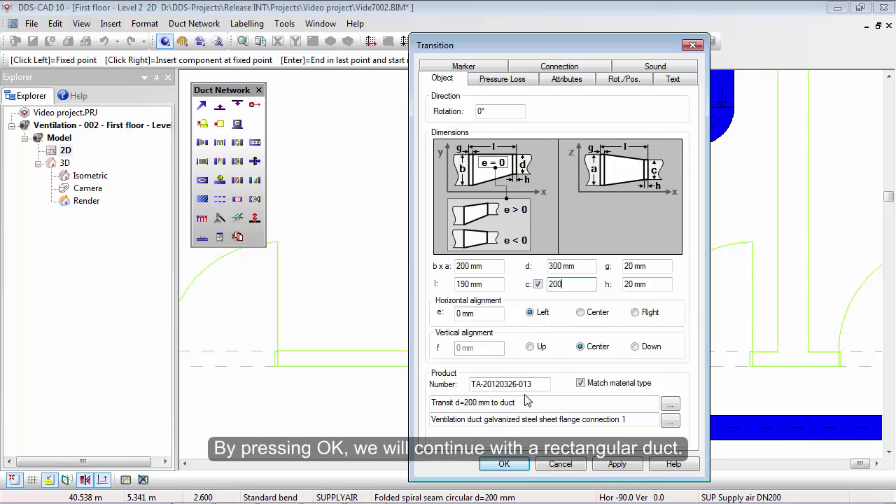
pyautogui.click(504, 464)
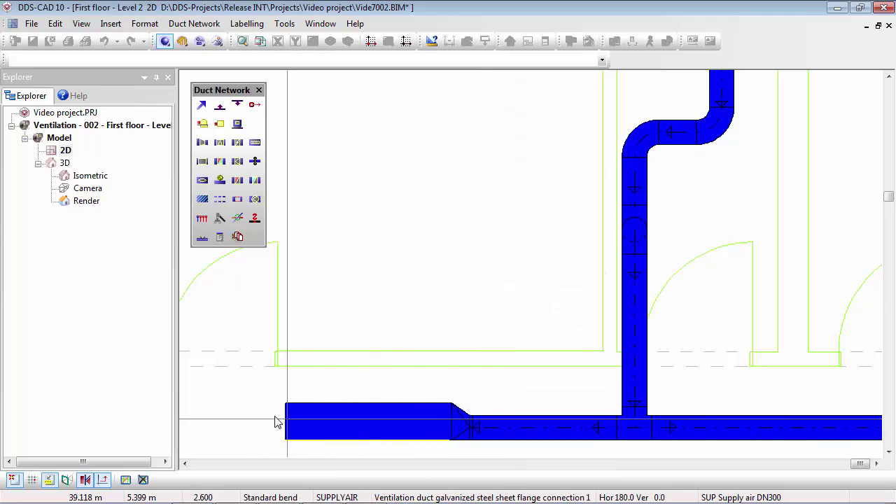
# Continue the ø200 mm duct from its existing right end through two points along the corridor.
pyautogui.scroll(-3, 498, 415)
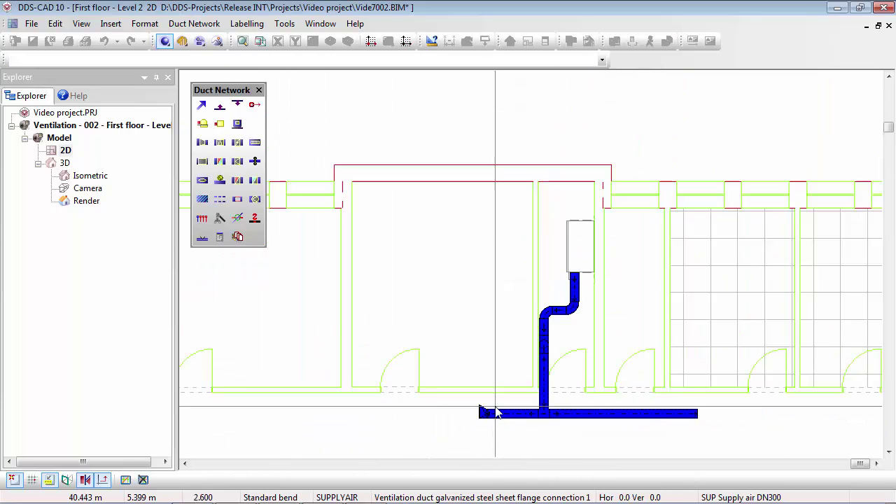
pyautogui.scroll(-1, 490, 415)
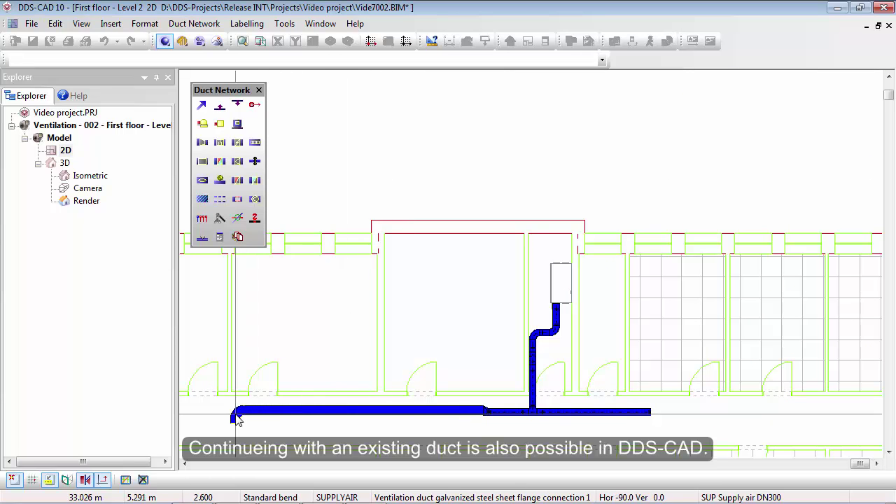
pyautogui.rightClick(236, 419)
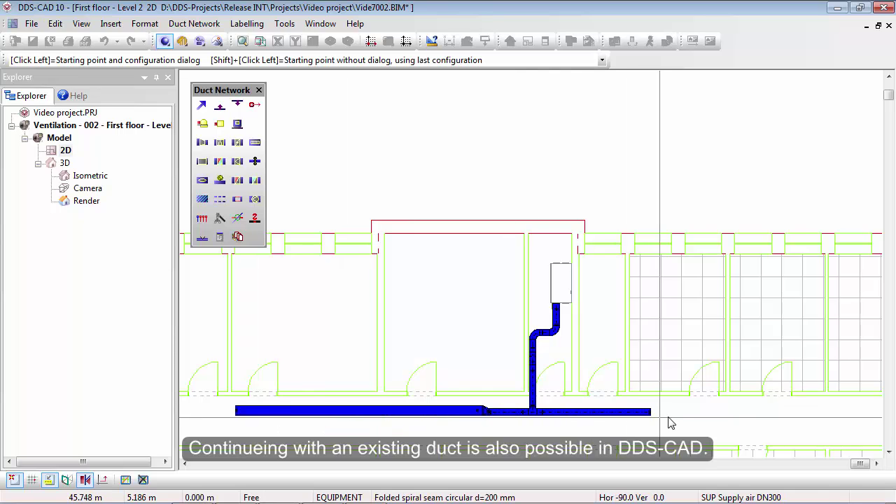
pyautogui.scroll(2, 669, 421)
pyautogui.scroll(2, 630, 413)
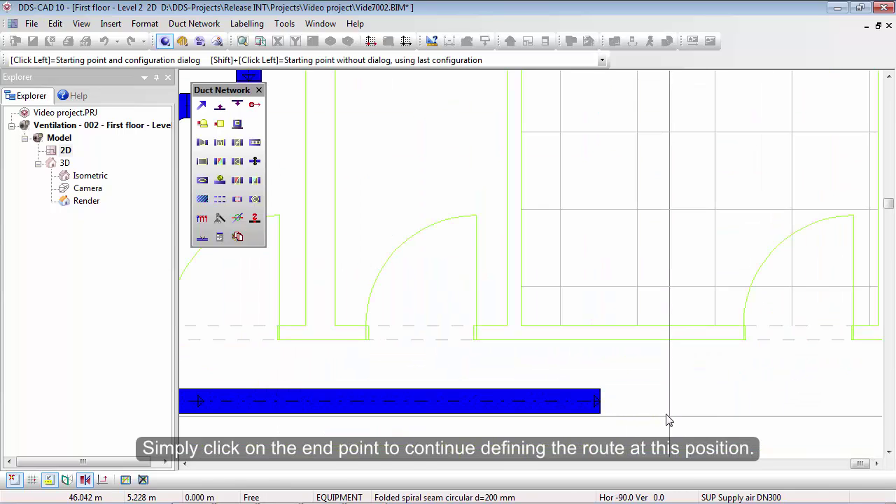
pyautogui.keyDown('shift'); pyautogui.click(600, 401); pyautogui.keyUp('shift')
pyautogui.scroll(-2, 602, 413)
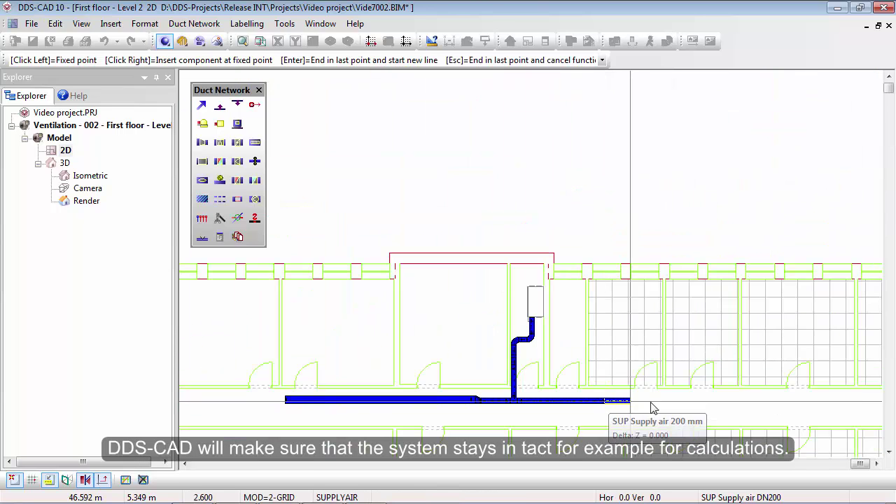
pyautogui.scroll(-1, 631, 413)
pyautogui.click(873, 405)
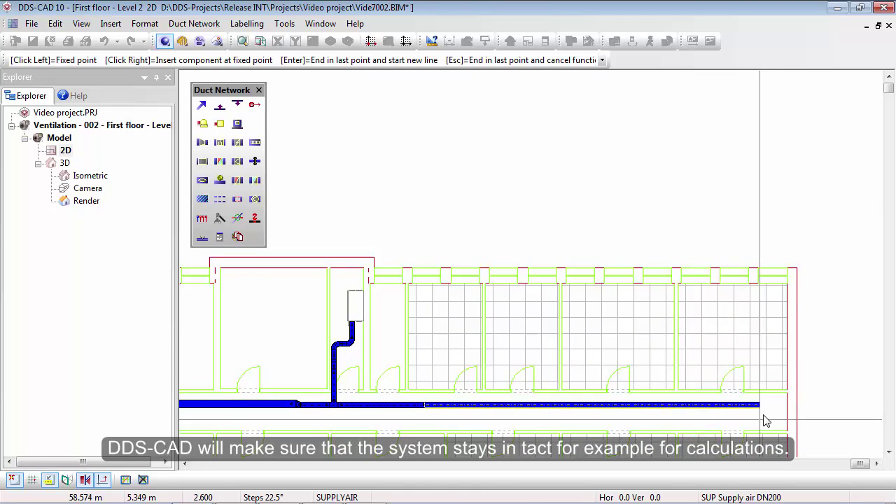
pyautogui.click(779, 404)
# Finish the extension, select the bend run, and show it in the 3D camera wireframe view.
pyautogui.press('Return')
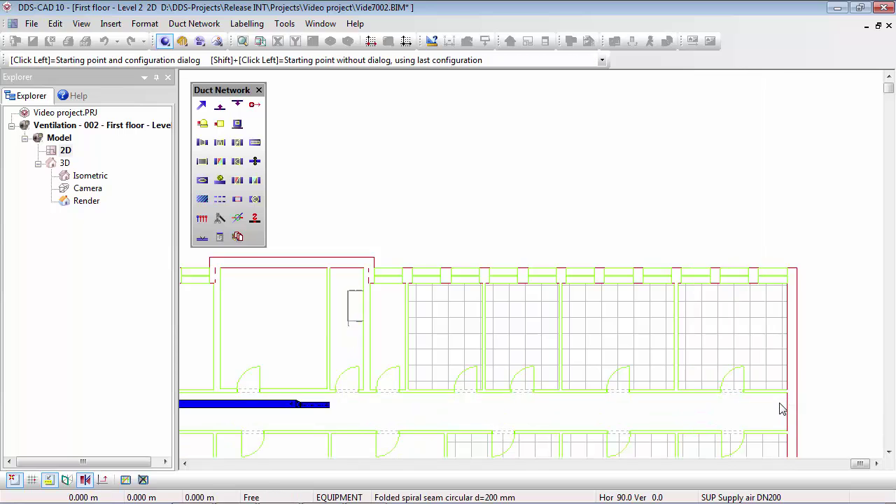
pyautogui.scroll(2, 323, 396)
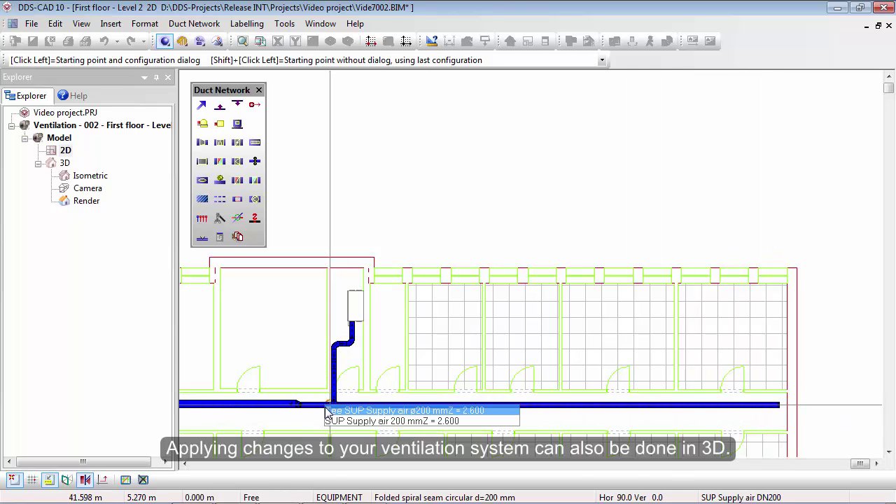
pyautogui.scroll(3, 322, 392)
pyautogui.press('Escape')
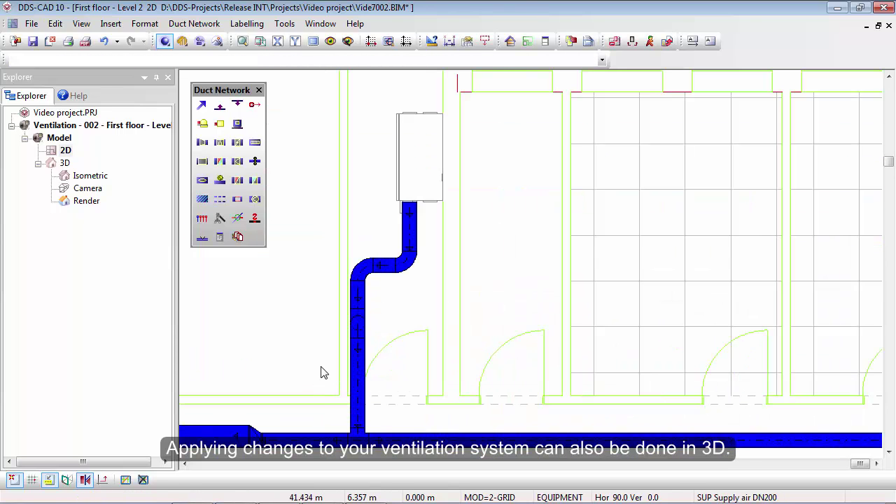
pyautogui.click(438, 198)
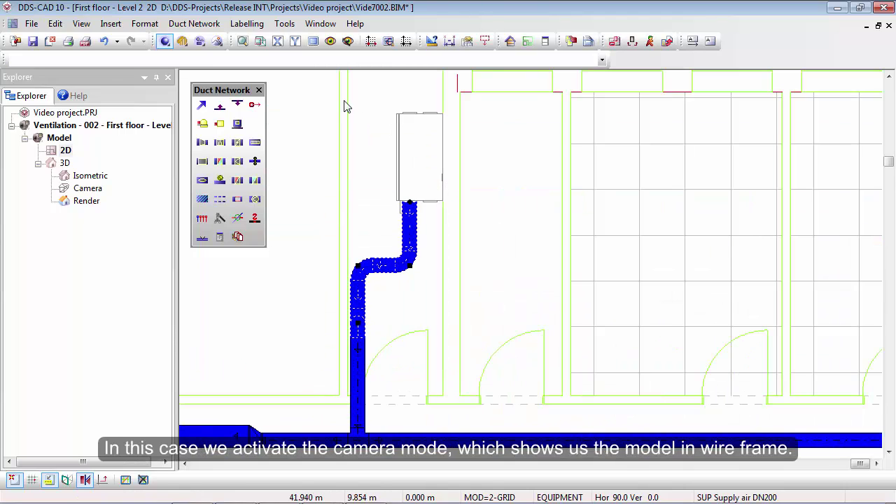
pyautogui.click(260, 40)
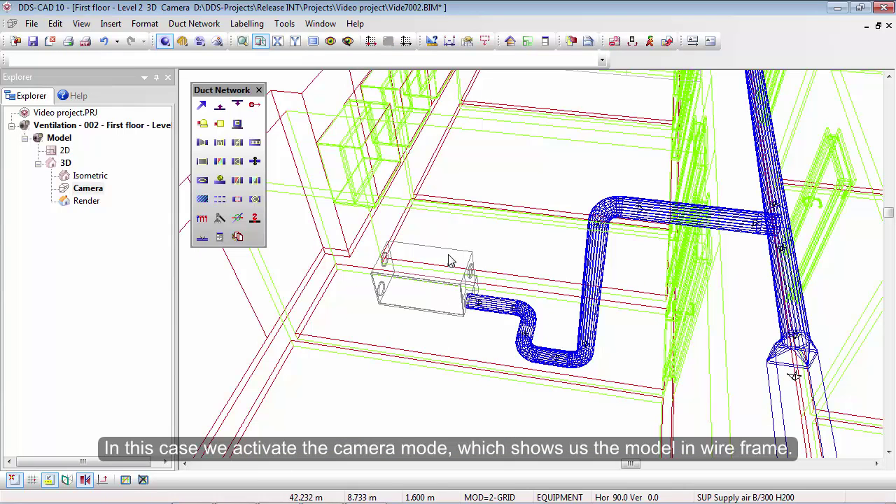
pyautogui.scroll(2, 497, 346)
pyautogui.scroll(2, 497, 346)
# Move the bend beside the air unit closer to it, then switch to the rendered view.
pyautogui.scroll(2, 497, 346)
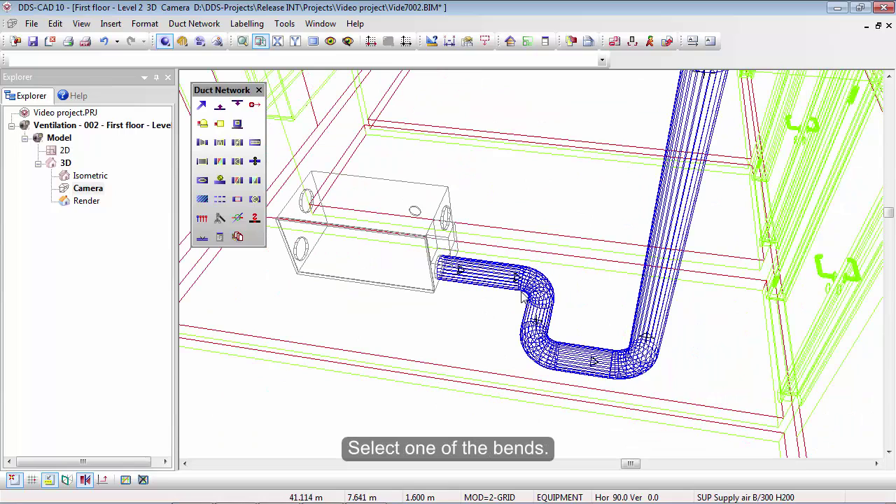
pyautogui.click(539, 287)
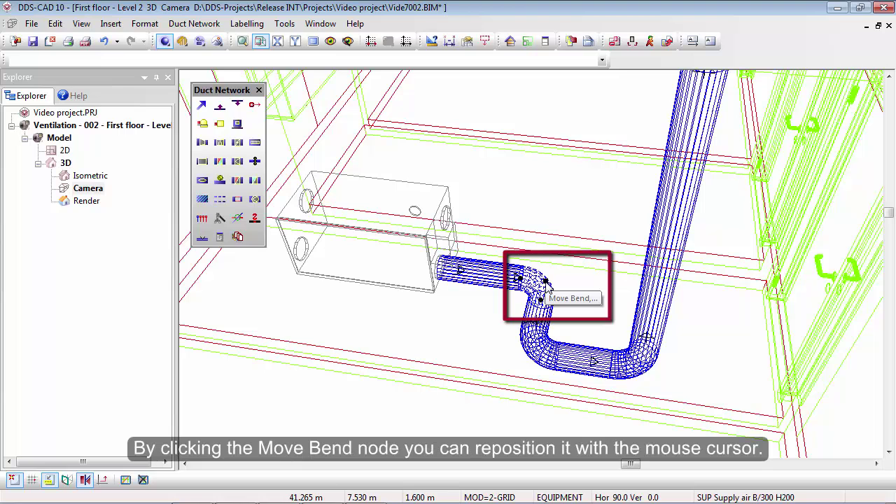
pyautogui.click(541, 297)
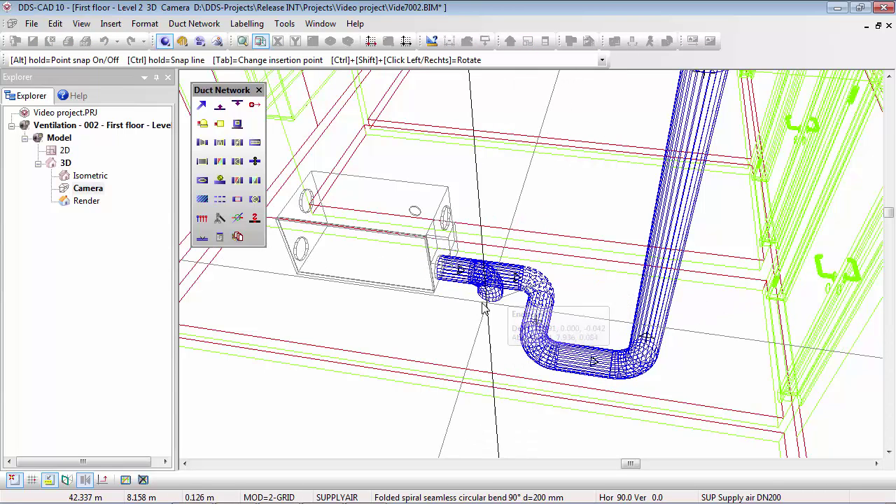
pyautogui.click(483, 308)
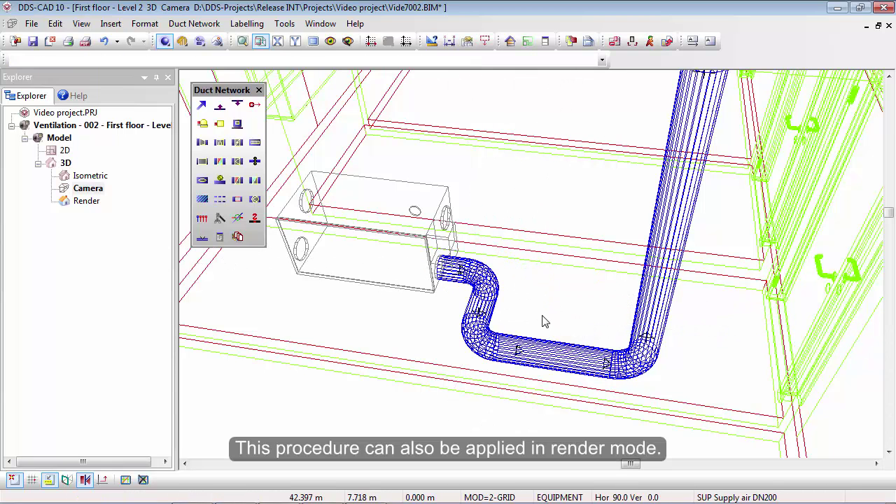
pyautogui.click(217, 41)
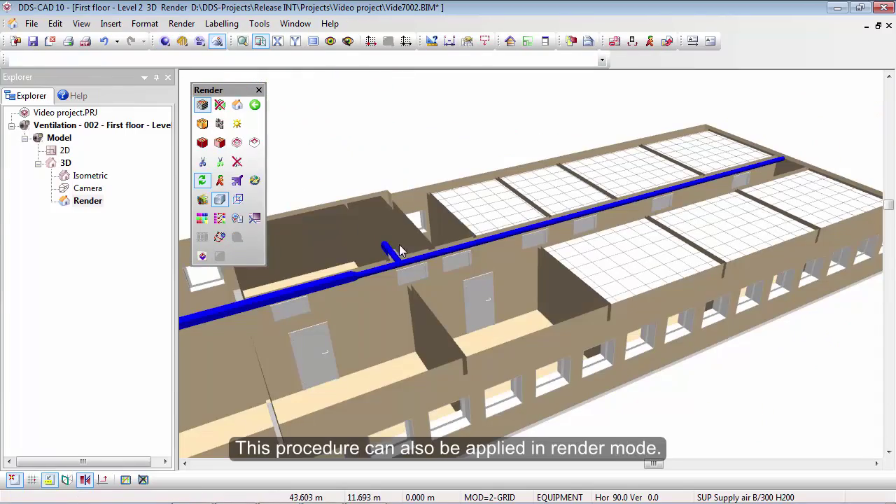
# Shift the bend below the unit connection to shorten the duct's vertical drop in the render view.
pyautogui.moveTo(400, 245); pyautogui.dragTo(324, 354, button='middle')
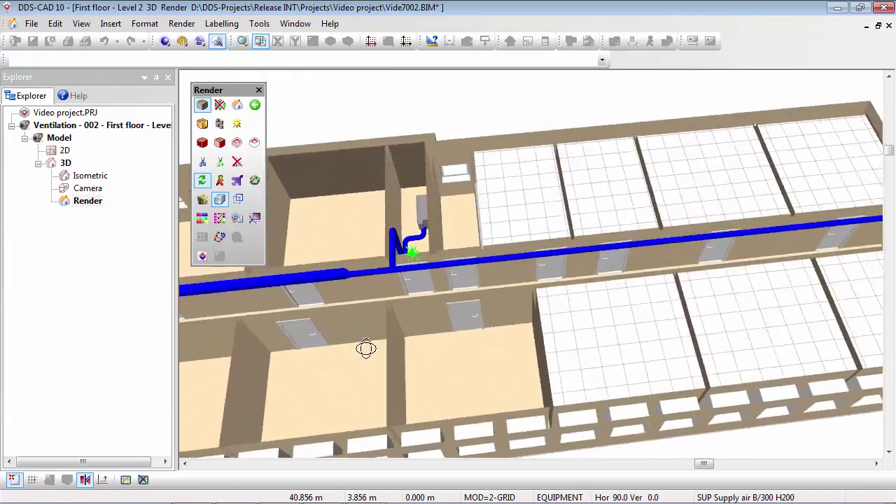
pyautogui.scroll(1, 422, 263)
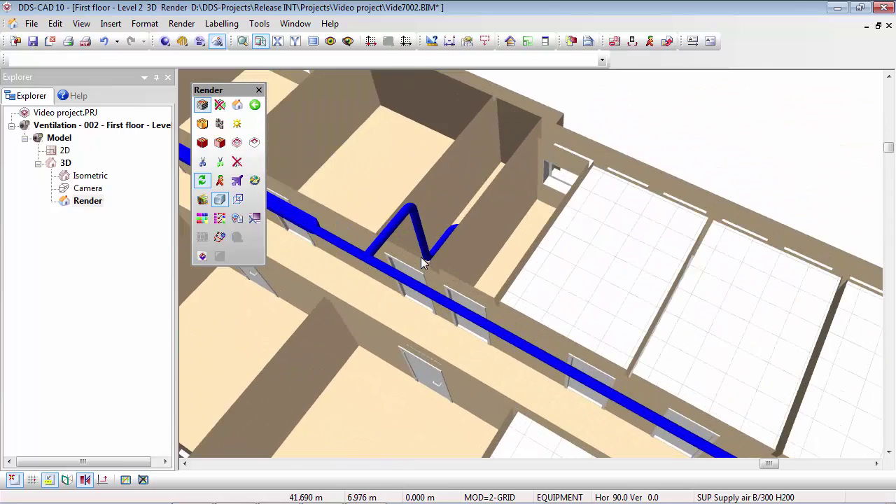
pyautogui.scroll(1, 425, 261)
pyautogui.scroll(2, 428, 260)
pyautogui.scroll(2, 430, 261)
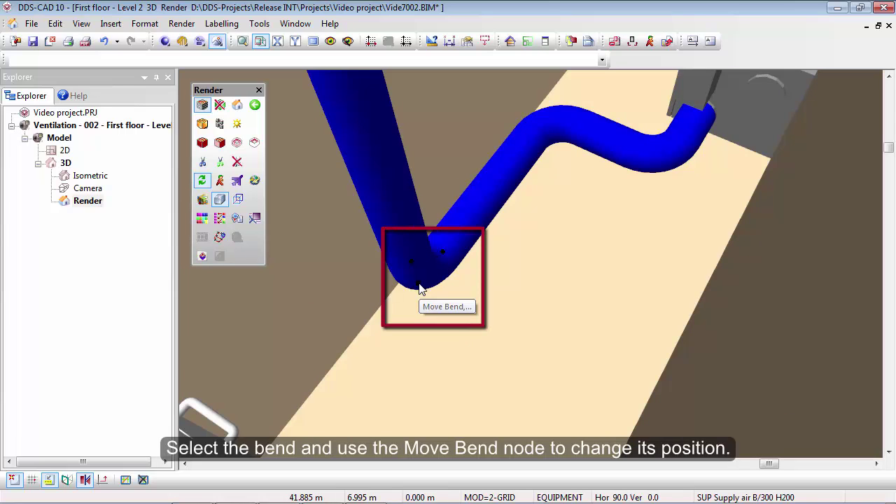
pyautogui.click(420, 287)
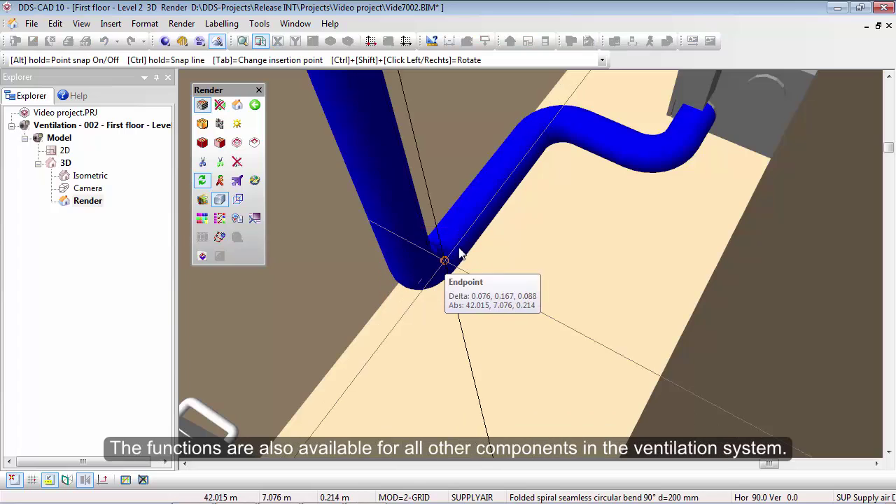
pyautogui.click(496, 199)
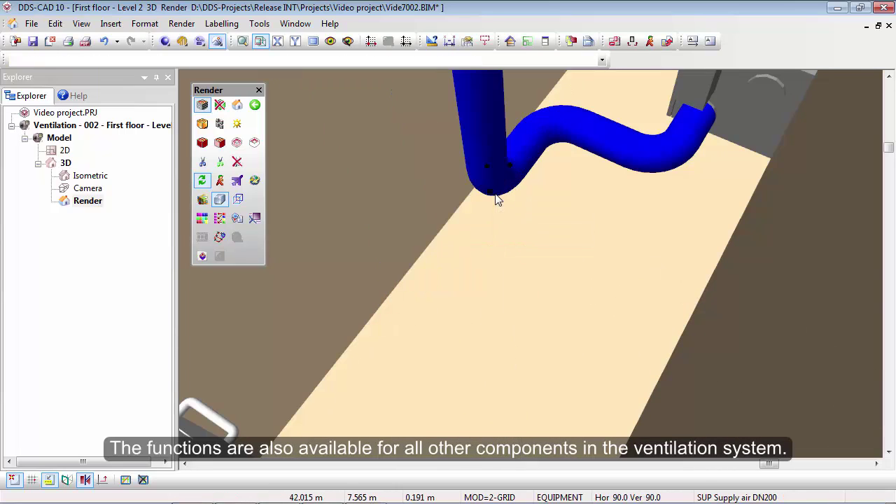
pyautogui.moveTo(546, 201)
pyautogui.mouseDown(button='middle')
pyautogui.moveTo(555, 232)
pyautogui.moveTo(604, 222)
pyautogui.mouseUp(button='middle')
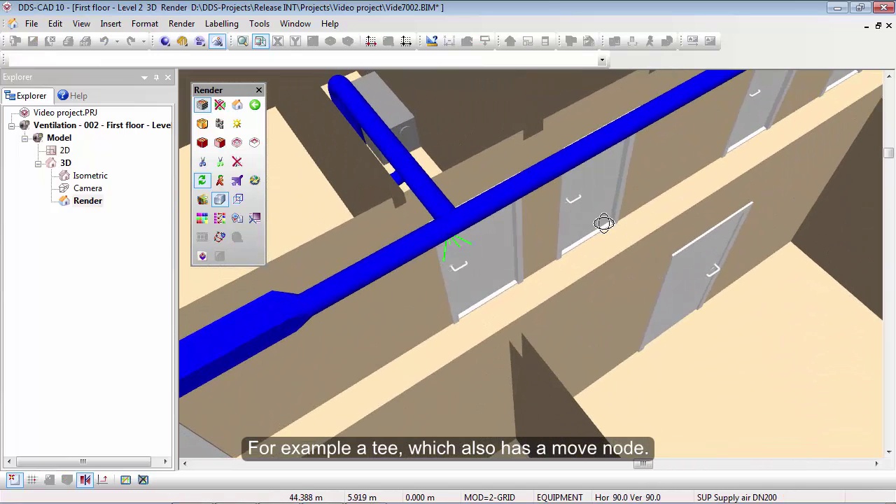
pyautogui.click(453, 227)
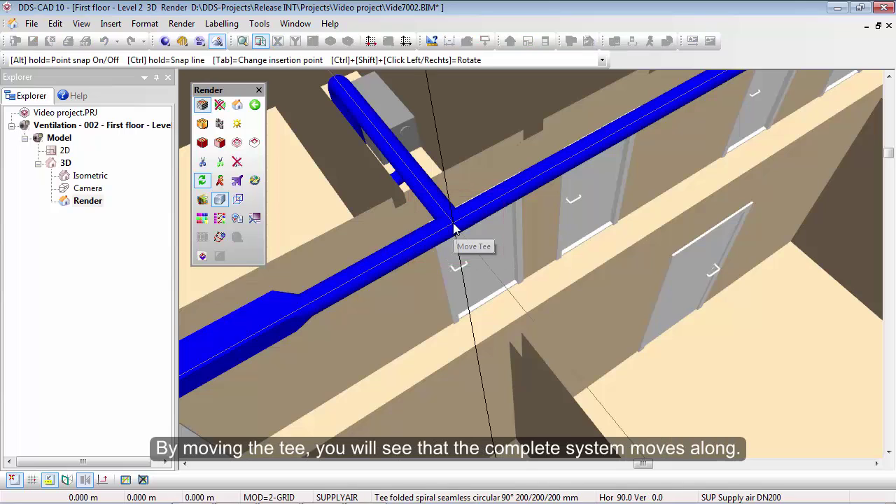
pyautogui.click(474, 255)
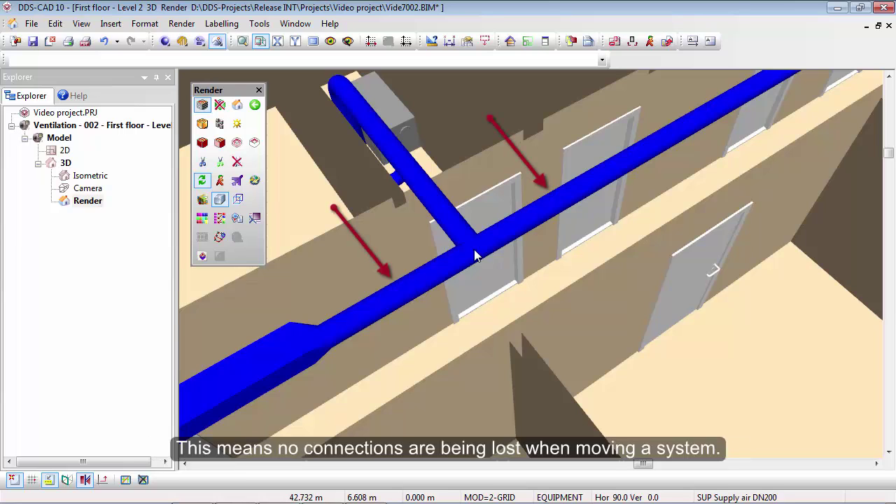
# Back in the 2D plan, start a ø200 mm folded spiral duct at the air handling unit.
pyautogui.click(260, 40)
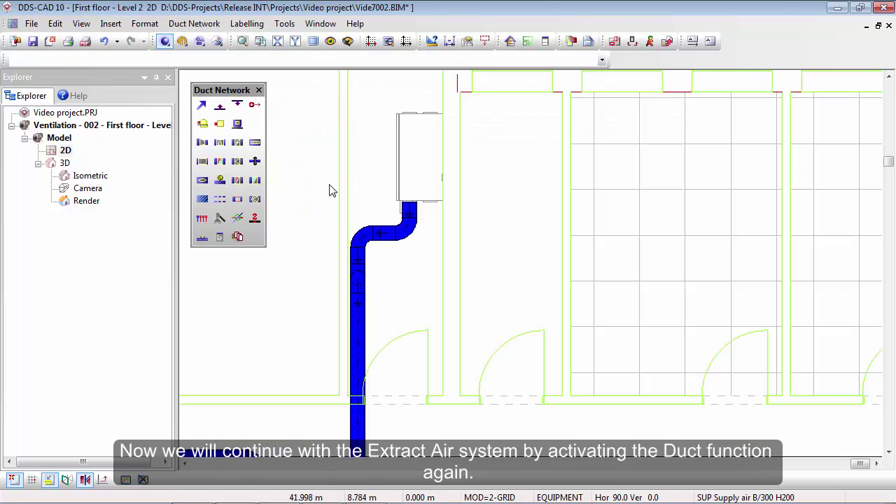
pyautogui.click(202, 105)
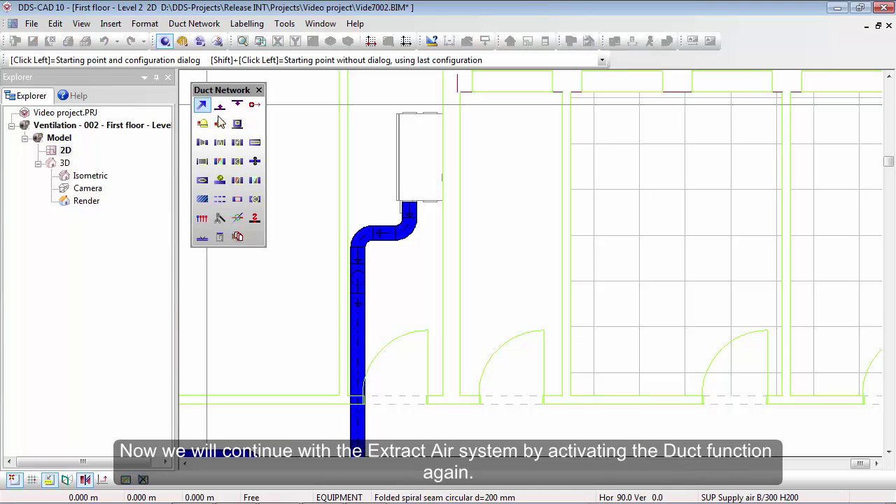
pyautogui.click(433, 206)
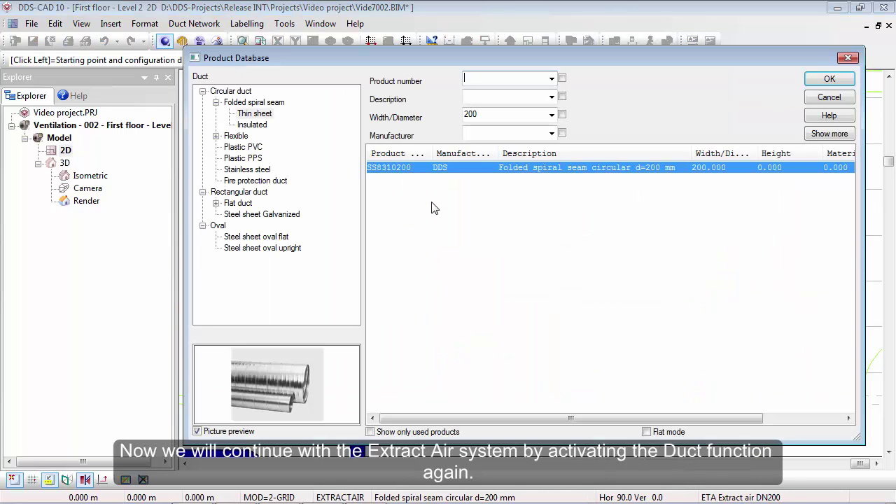
pyautogui.click(828, 80)
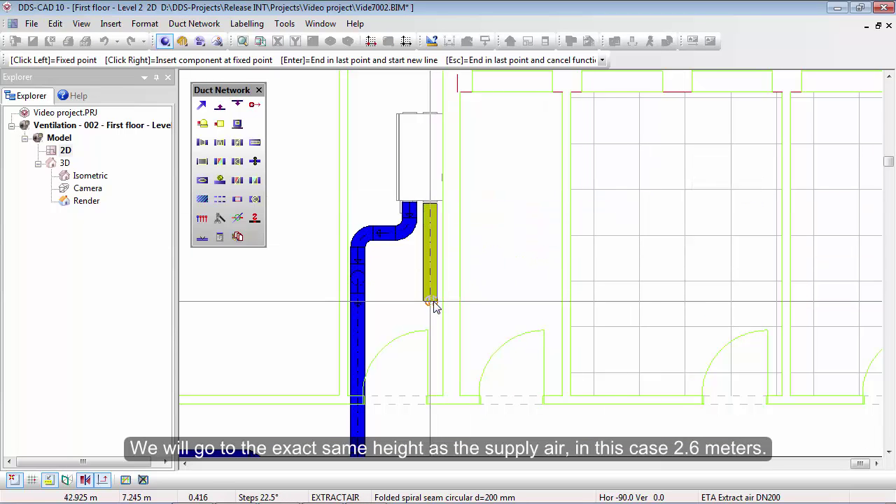
# Raise the extract duct to 2.600 m height and route it down toward the corridor supply duct.
pyautogui.rightClick(435, 306)
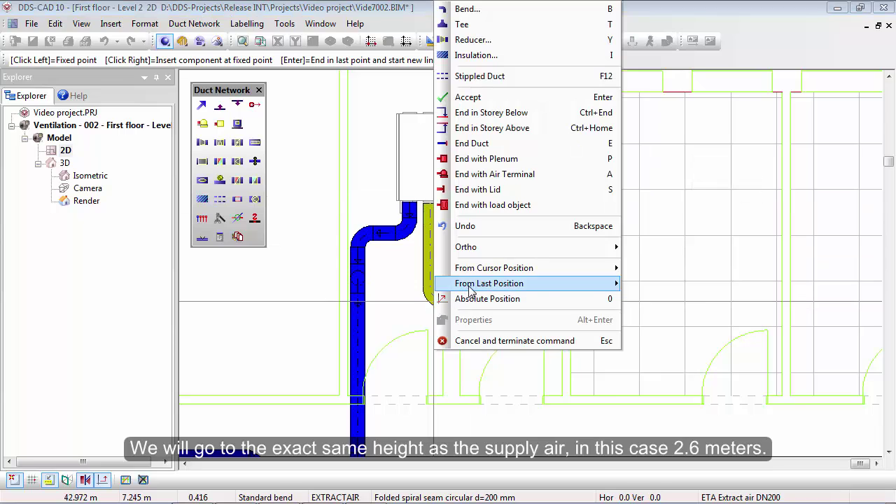
pyautogui.moveTo(490, 283)
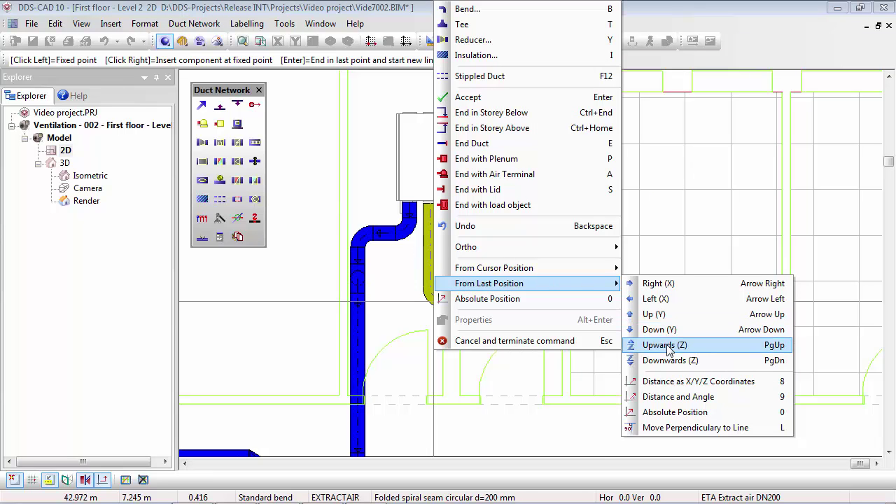
pyautogui.click(669, 347)
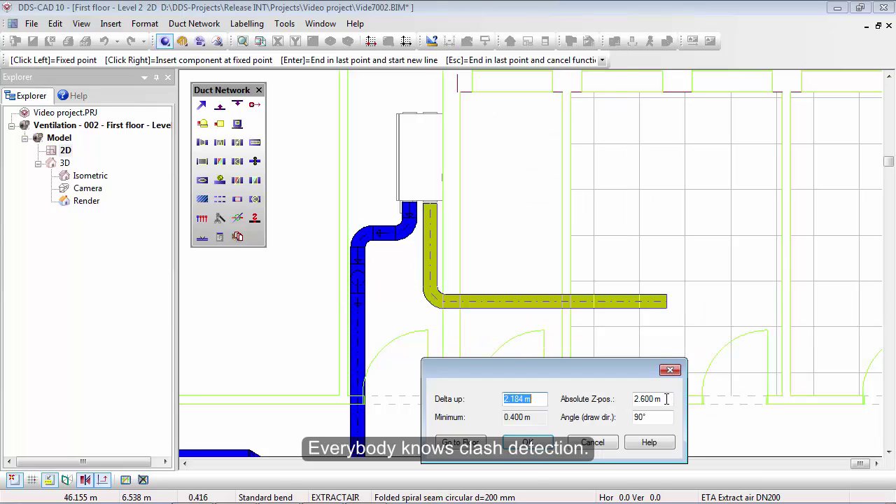
pyautogui.click(528, 443)
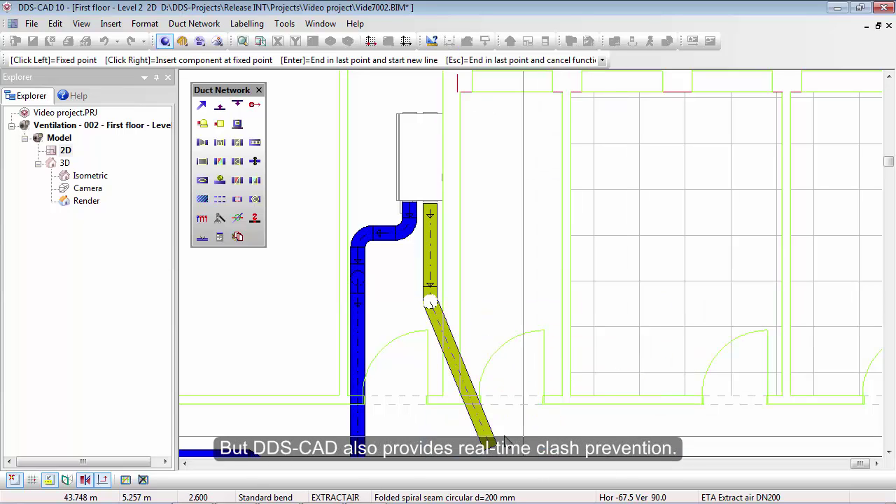
pyautogui.click(435, 424)
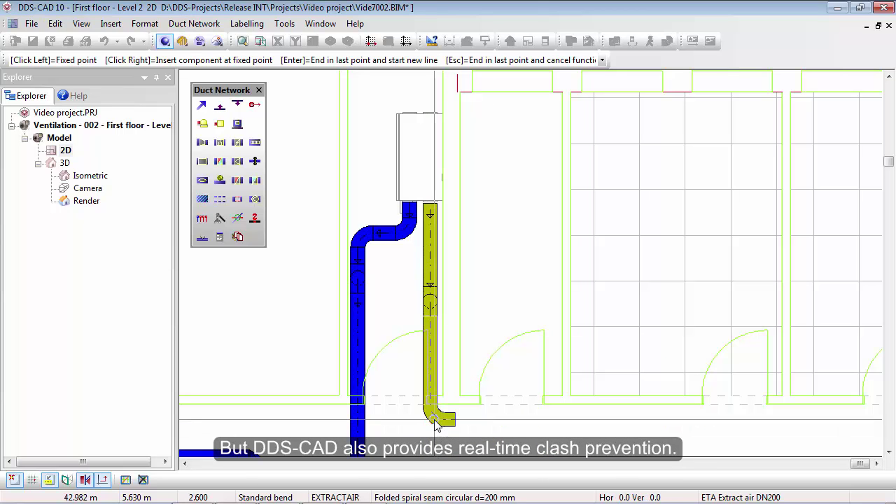
pyautogui.moveTo(434, 424); pyautogui.dragTo(406, 234, button='middle')
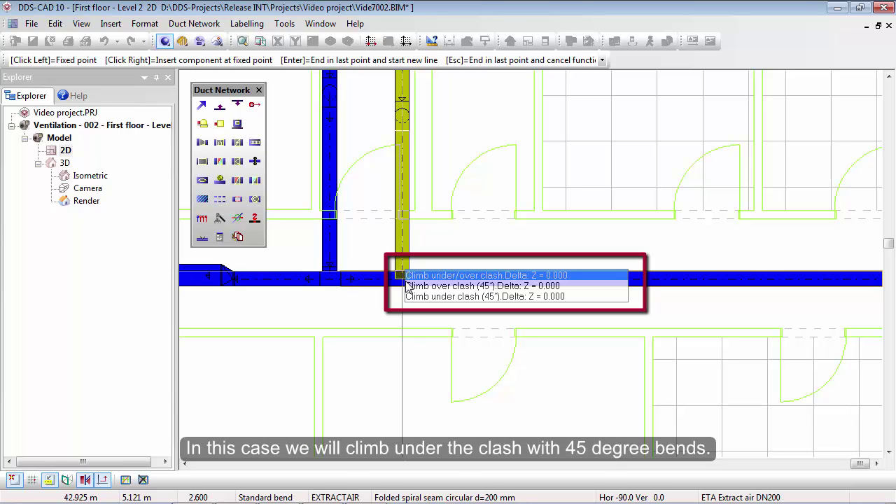
# Choose 'Climb under clash (45°)' and end the extract duct along the corridor.
pyautogui.press('Down')
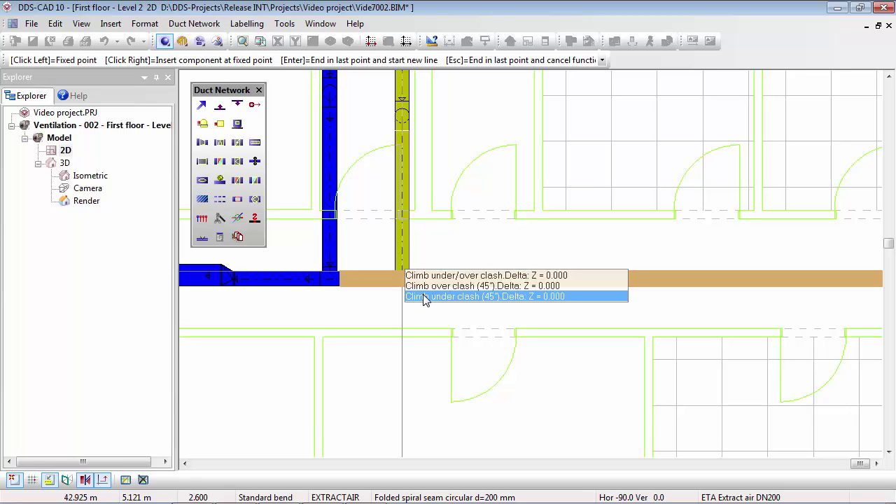
pyautogui.click(424, 299)
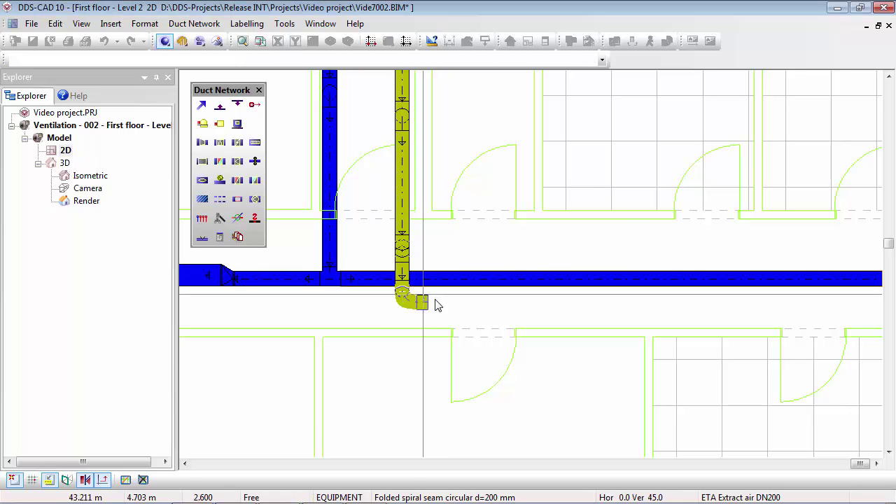
pyautogui.doubleClick(758, 314)
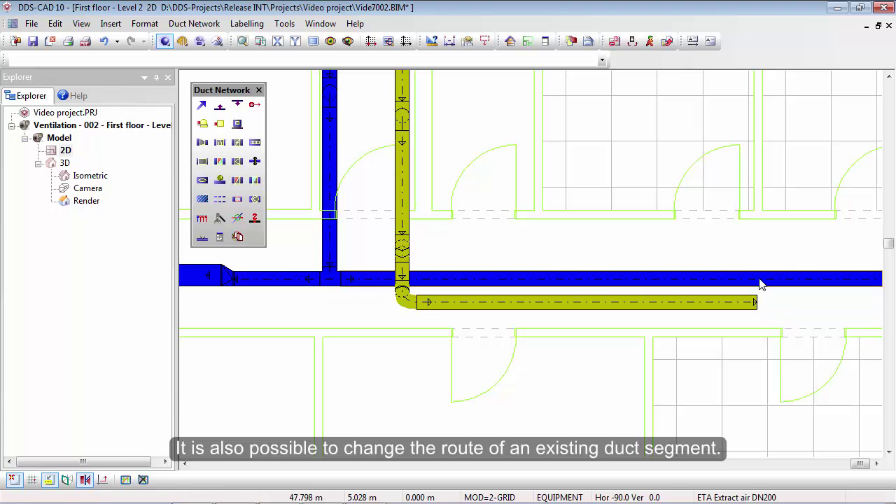
# Insert new route points into the corridor supply duct segment to form a sideways detour, then accept.
pyautogui.click(762, 283)
pyautogui.moveTo(761, 283); pyautogui.dragTo(374, 280, button='middle')
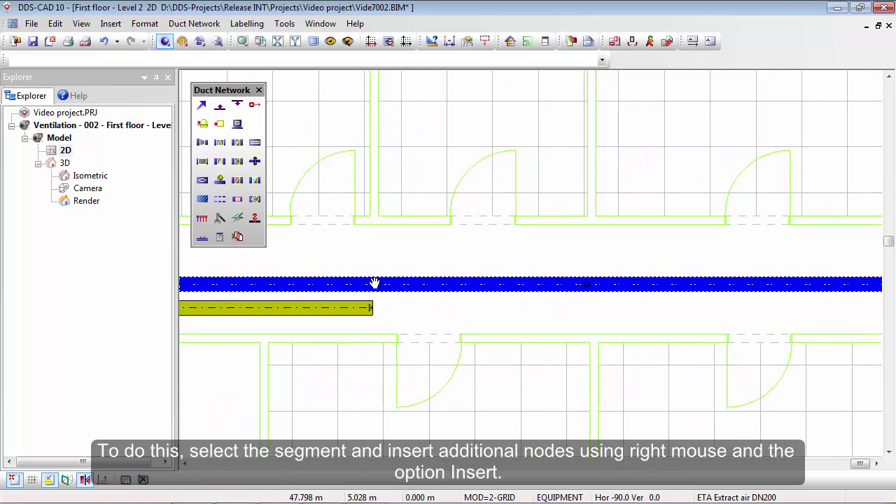
pyautogui.rightClick(588, 289)
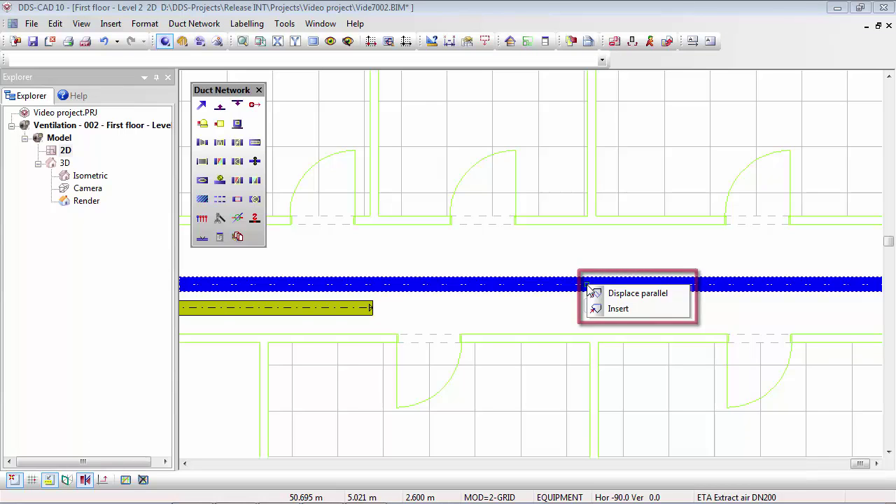
pyautogui.click(606, 308)
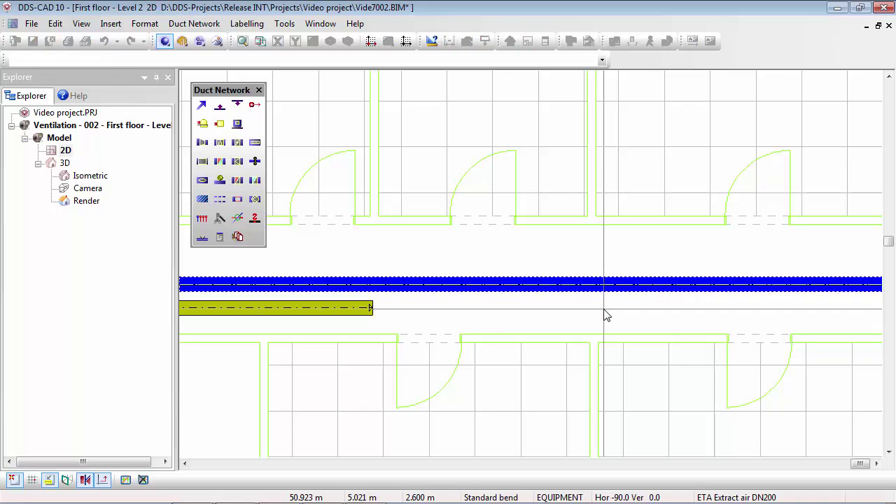
pyautogui.scroll(-2, 607, 316)
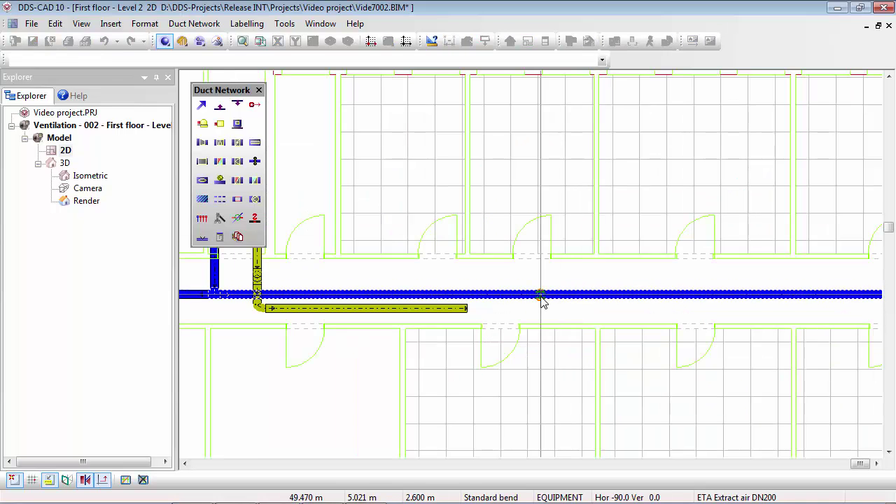
pyautogui.click(542, 267)
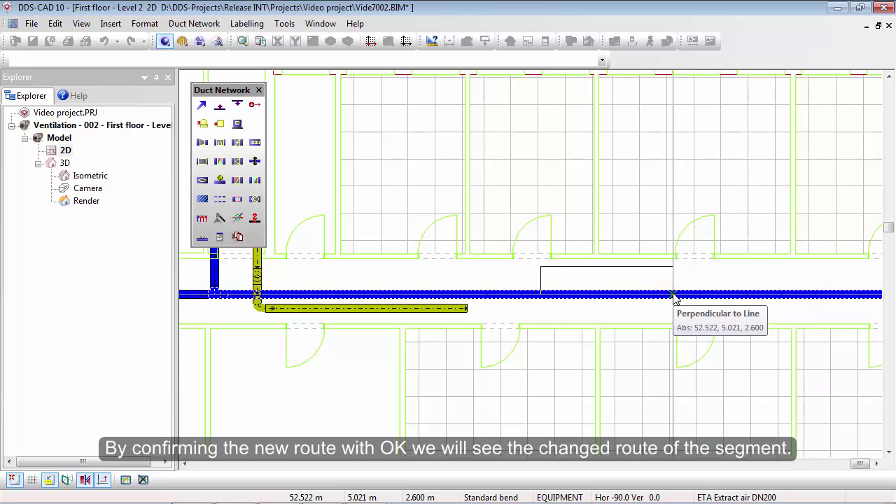
pyautogui.rightClick(675, 299)
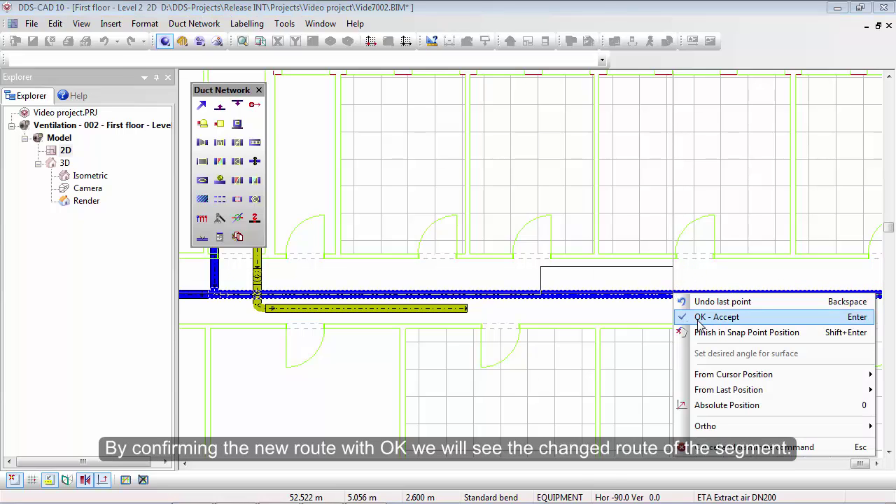
pyautogui.click(699, 315)
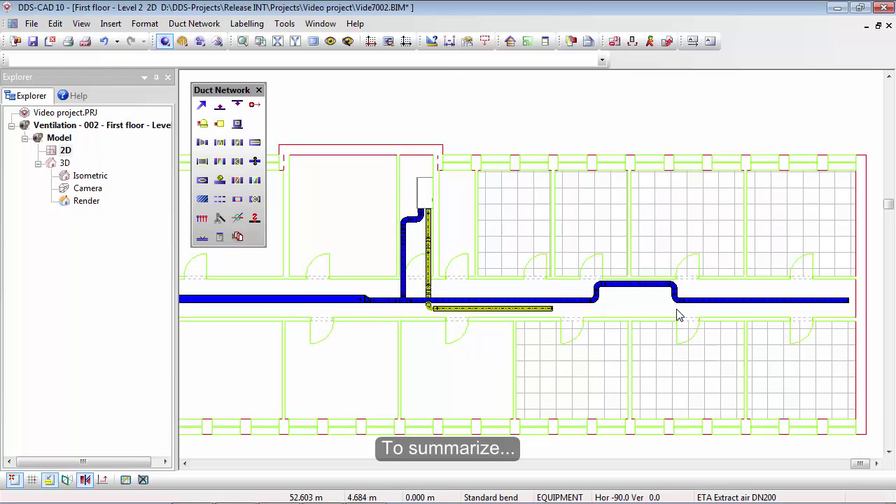
pyautogui.scroll(3, 381, 295)
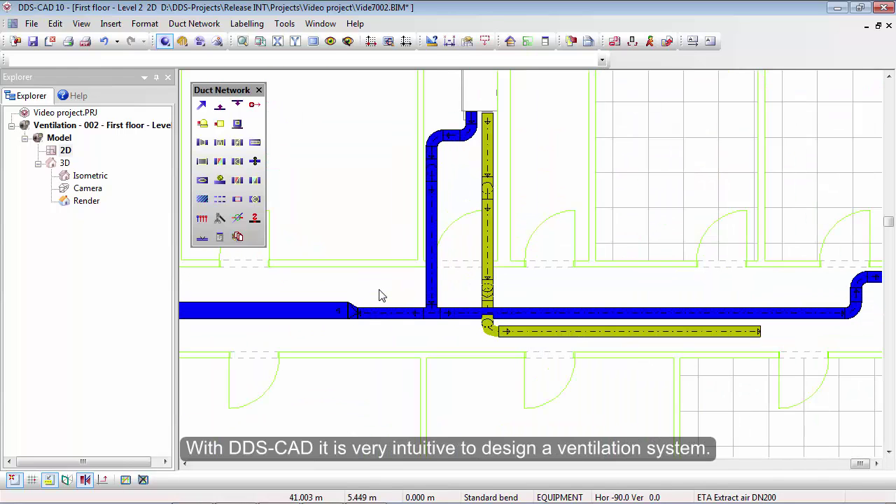
# Orbit the 3D camera view to a corridor overview, then display the rendered 3D view.
pyautogui.scroll(1, 428, 300)
pyautogui.scroll(1, 429, 301)
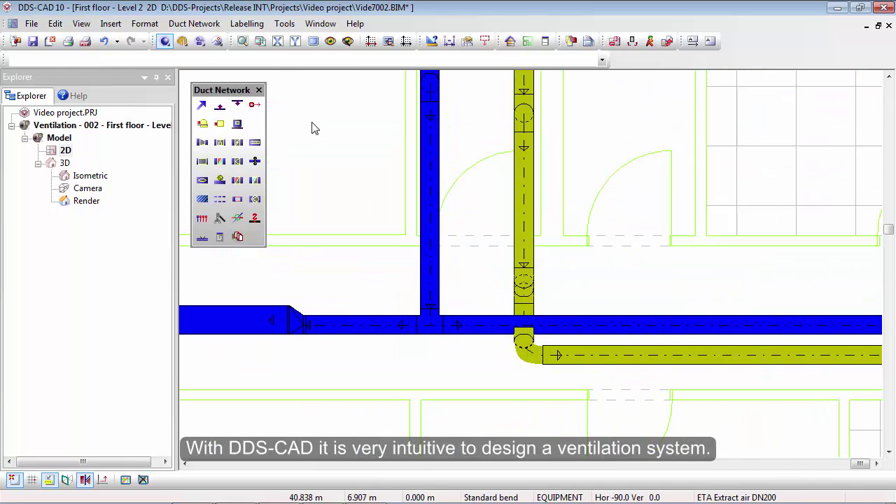
pyautogui.click(260, 40)
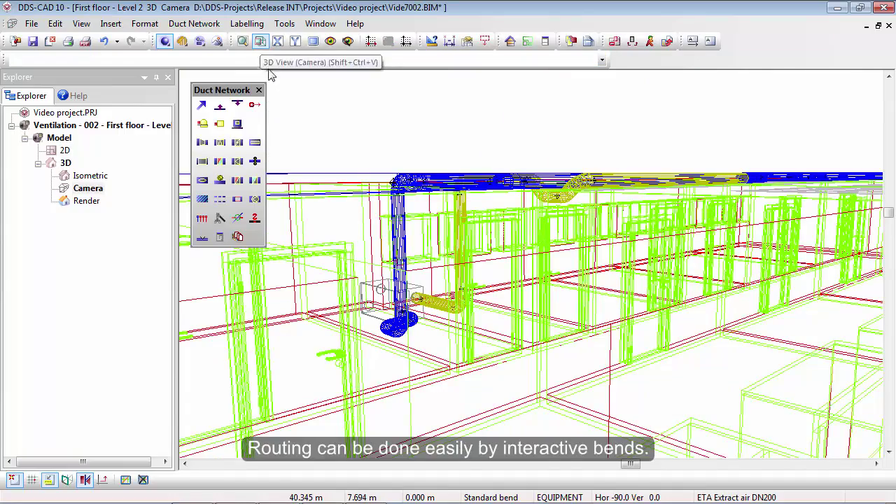
pyautogui.moveTo(530, 296)
pyautogui.mouseDown(button='middle')
pyautogui.moveTo(525, 354)
pyautogui.moveTo(634, 276)
pyautogui.mouseUp(button='middle')
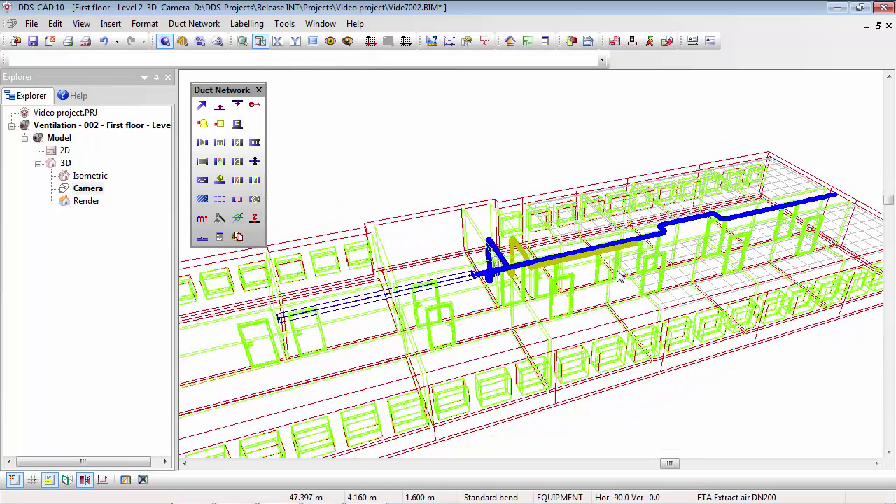
pyautogui.click(217, 40)
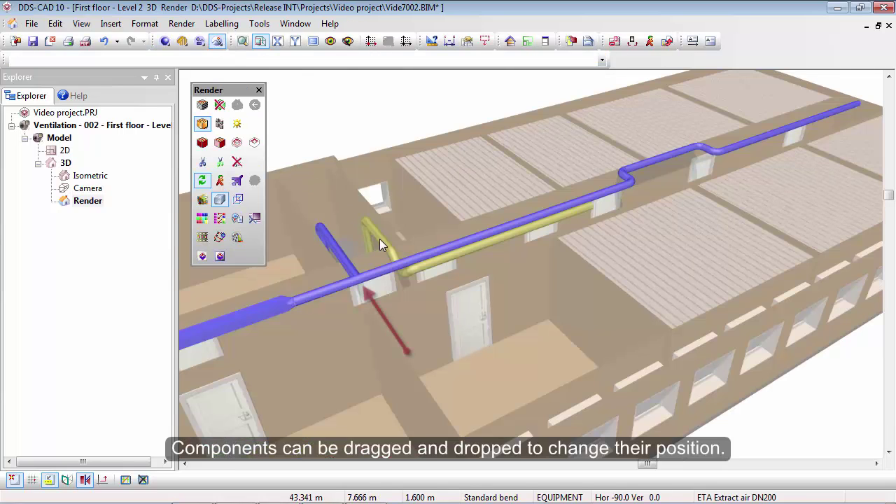